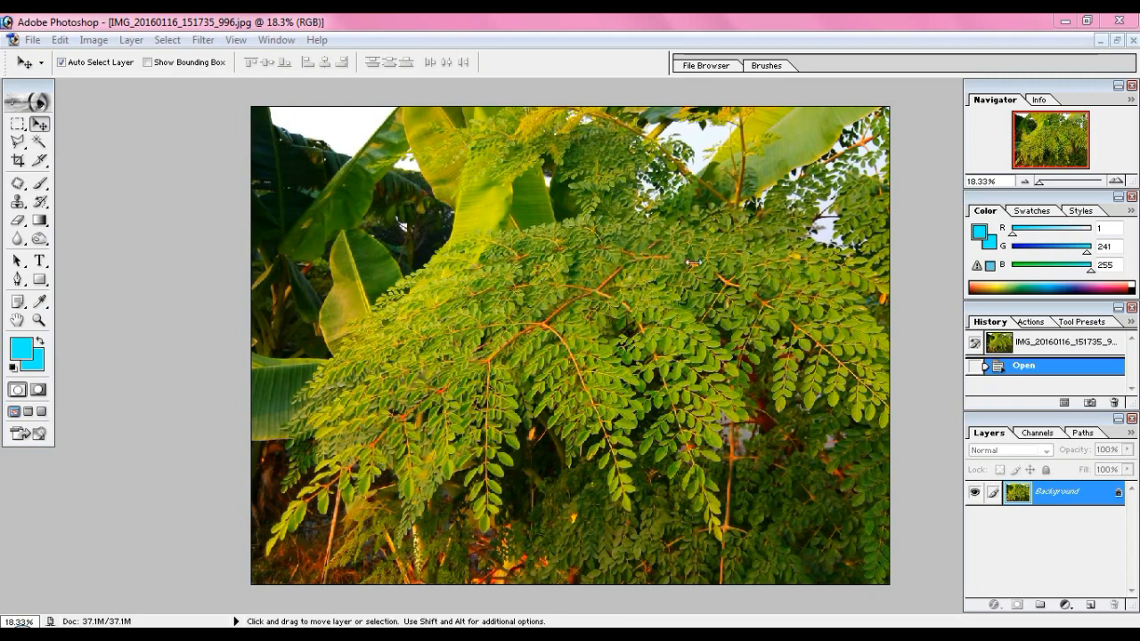
- Apply the Auto Contrast adjustment to the leaf photo
click(620, 301)
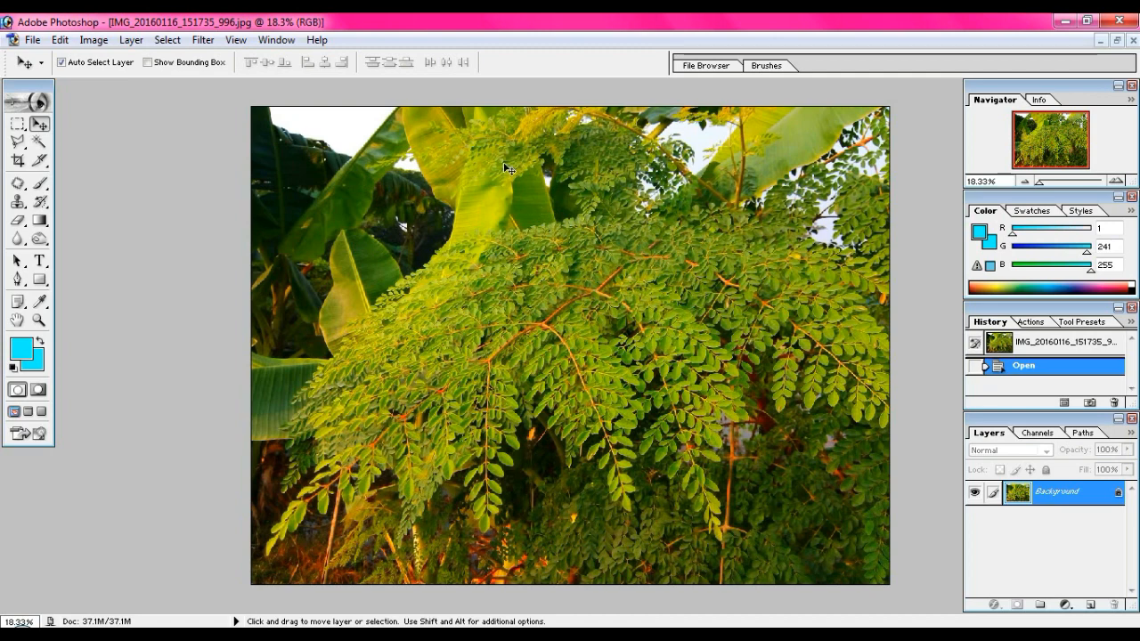
click(108, 42)
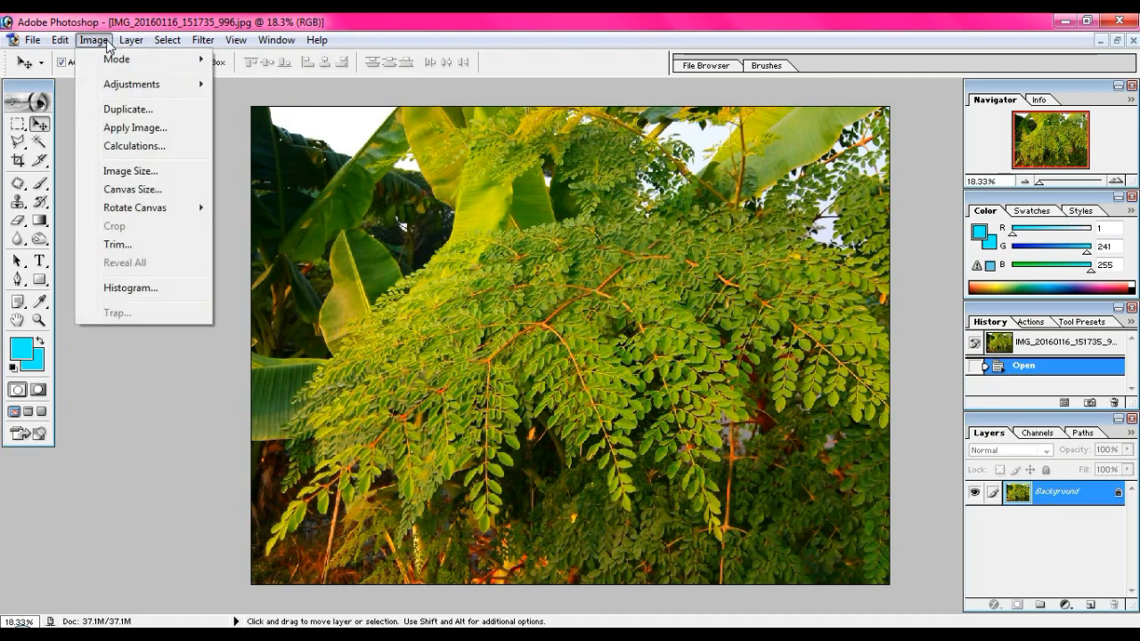
mouse_move(154, 86)
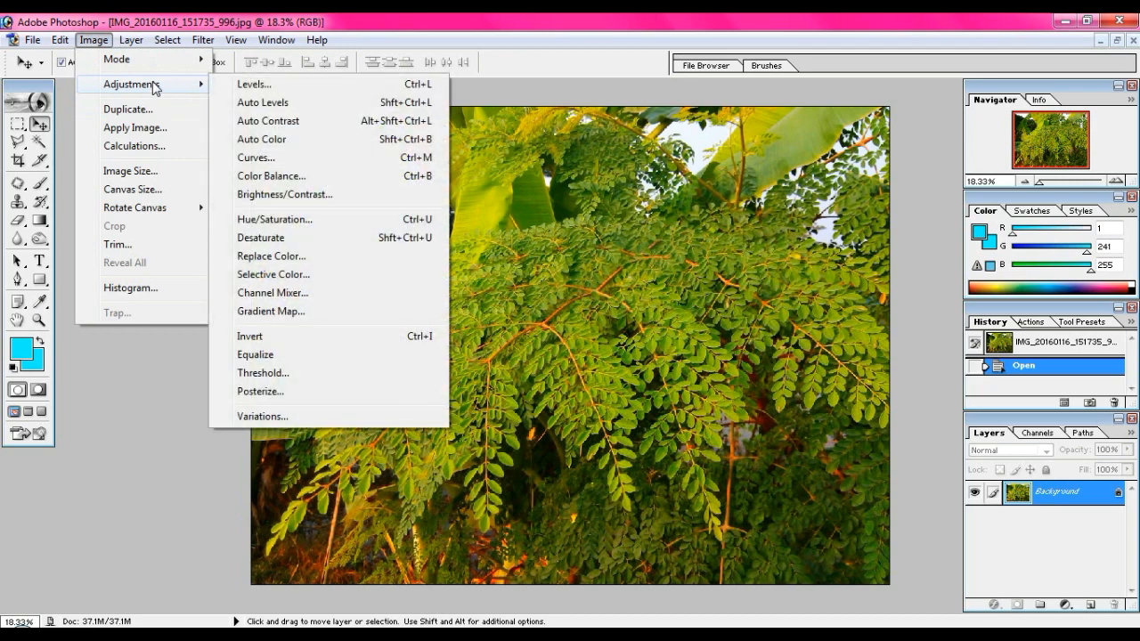
click(327, 119)
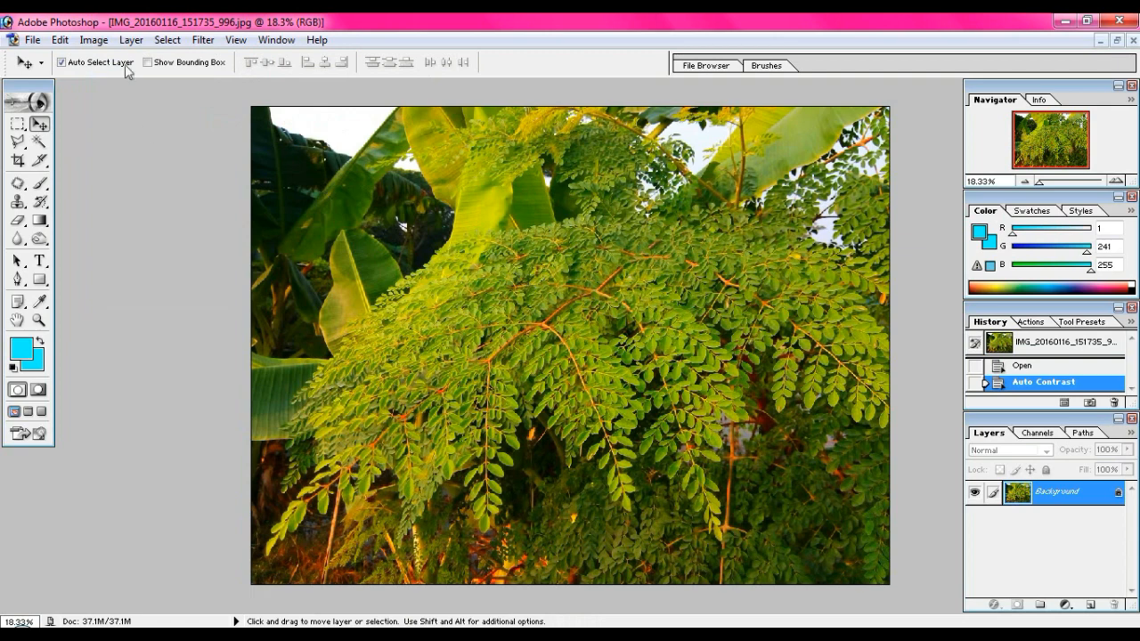
- Start a Selective Color adjustment on the photo and set the cyan of the Reds to +43%
click(92, 41)
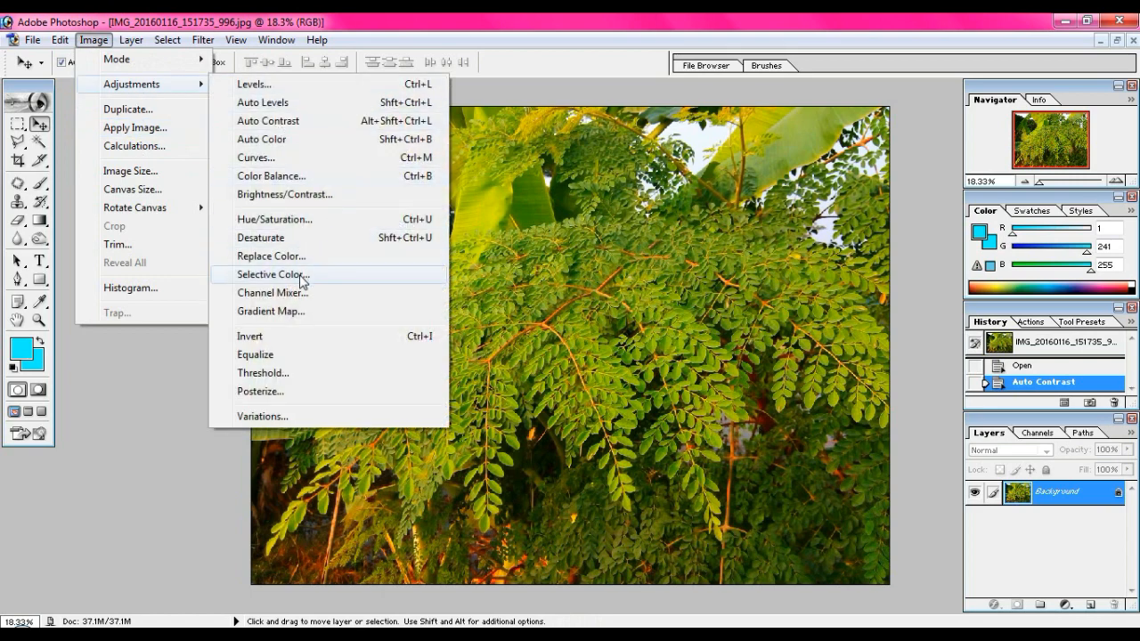
click(302, 275)
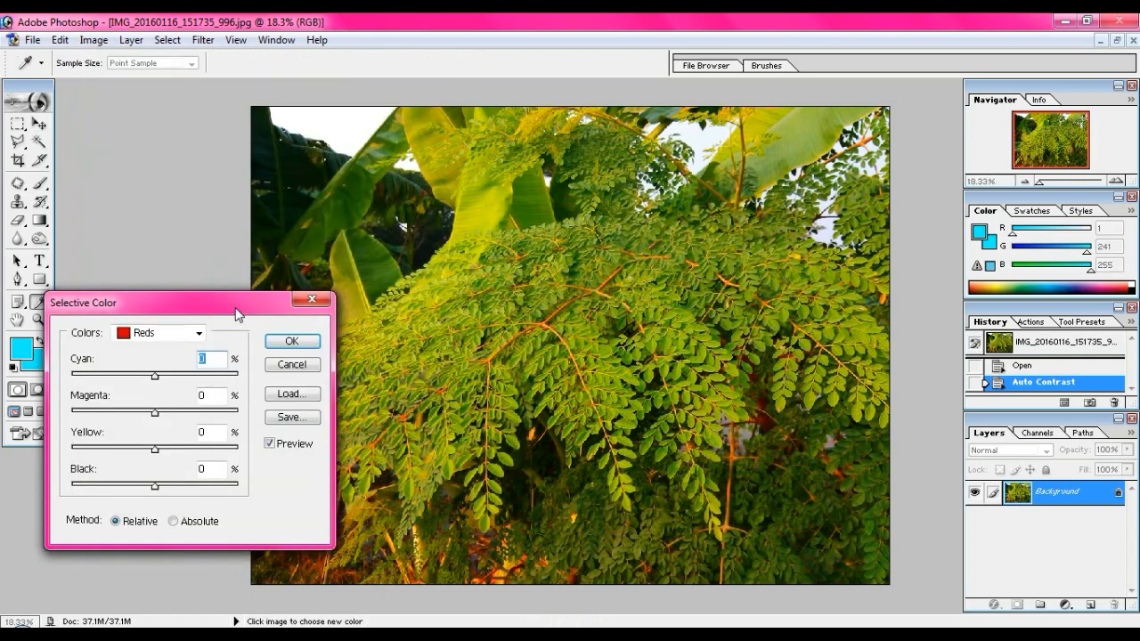
drag(233, 318, 214, 393)
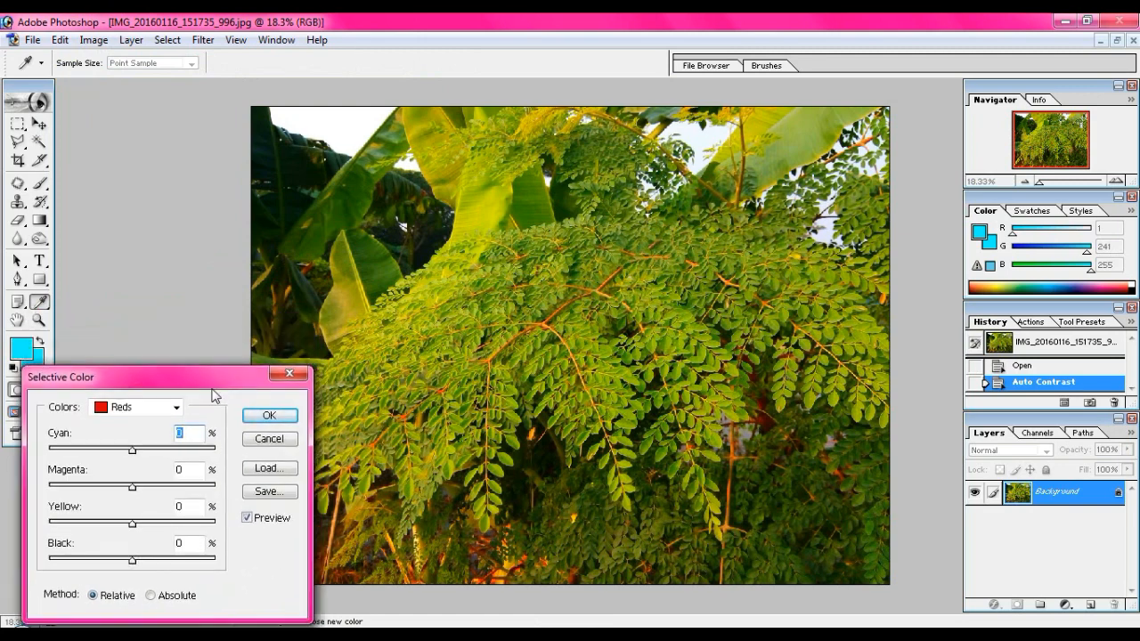
click(212, 389)
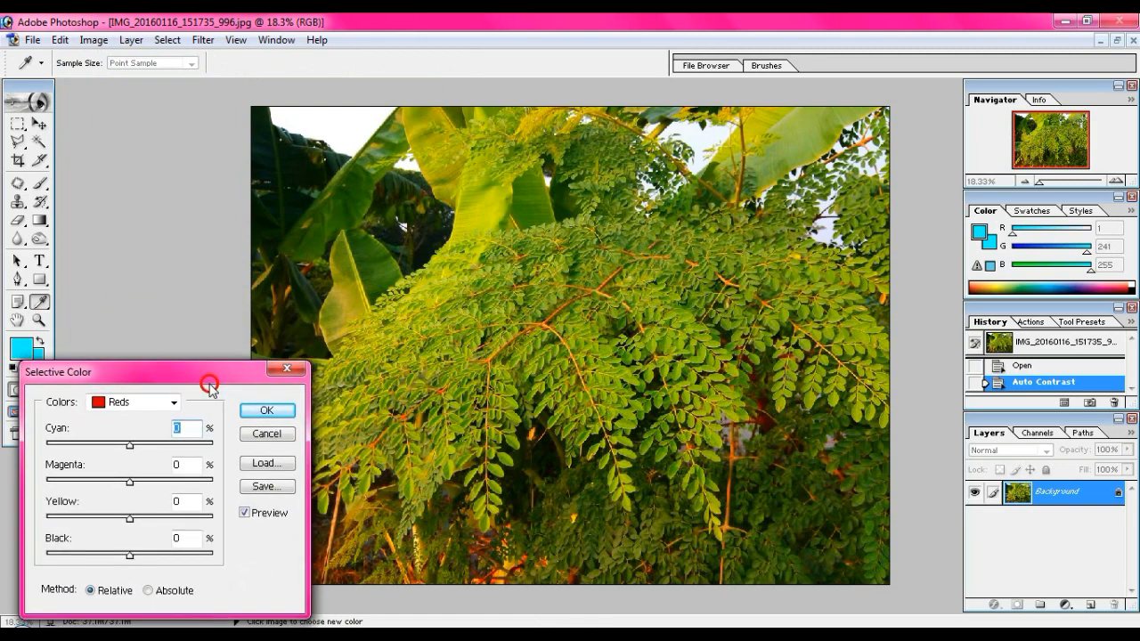
drag(211, 388, 208, 375)
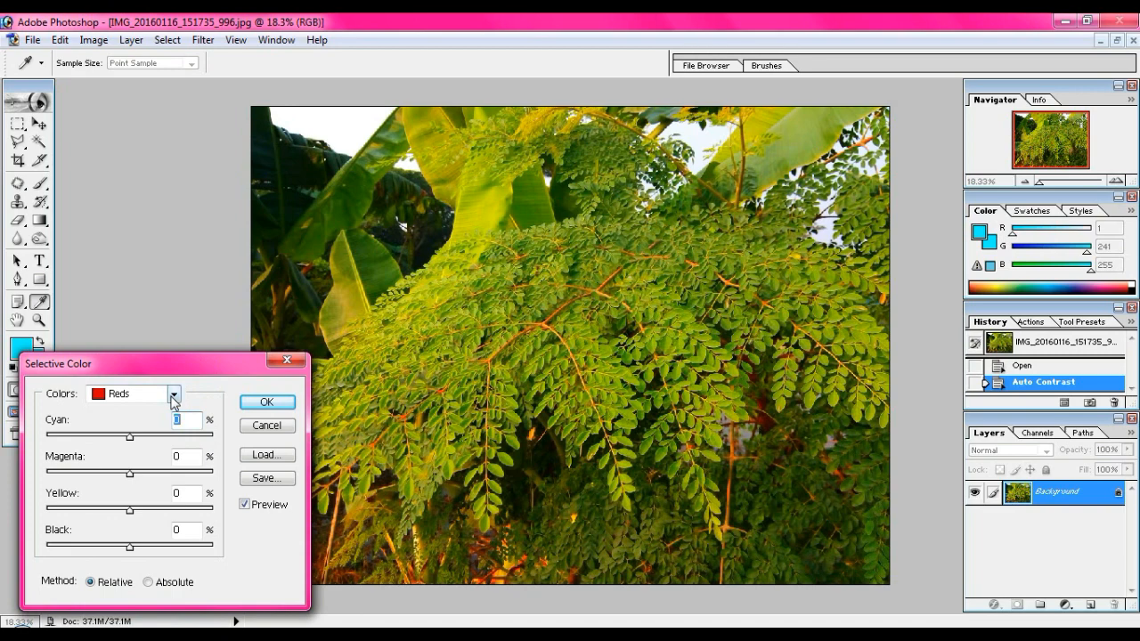
click(129, 434)
drag(130, 436, 166, 436)
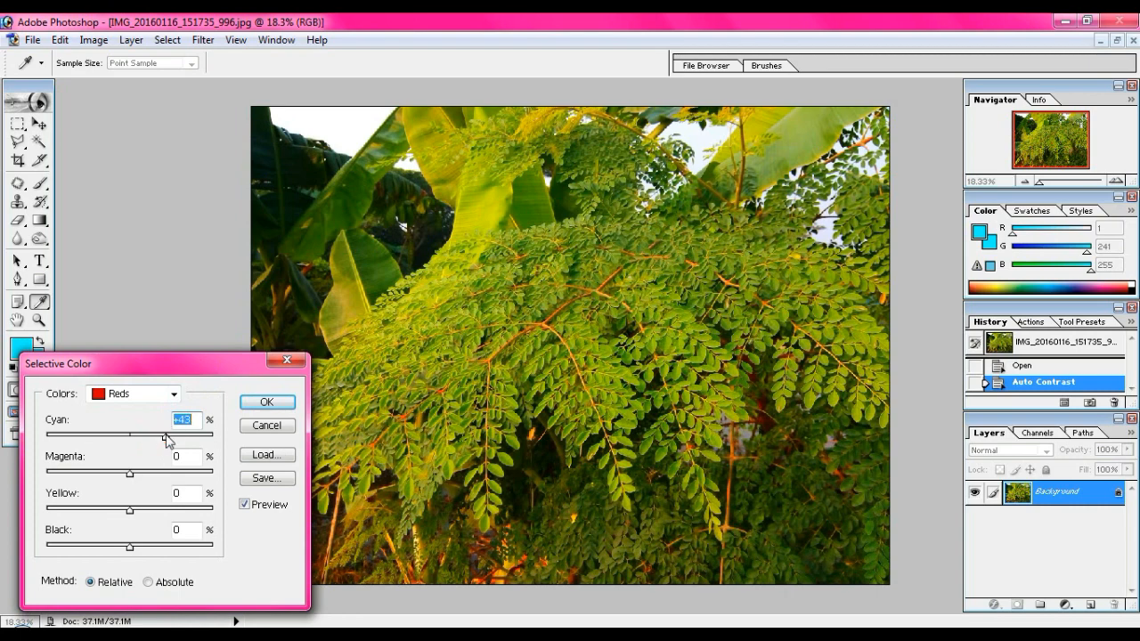
- Switch the Selective Color adjustment to Yellows and set their cyan to +91%
click(169, 394)
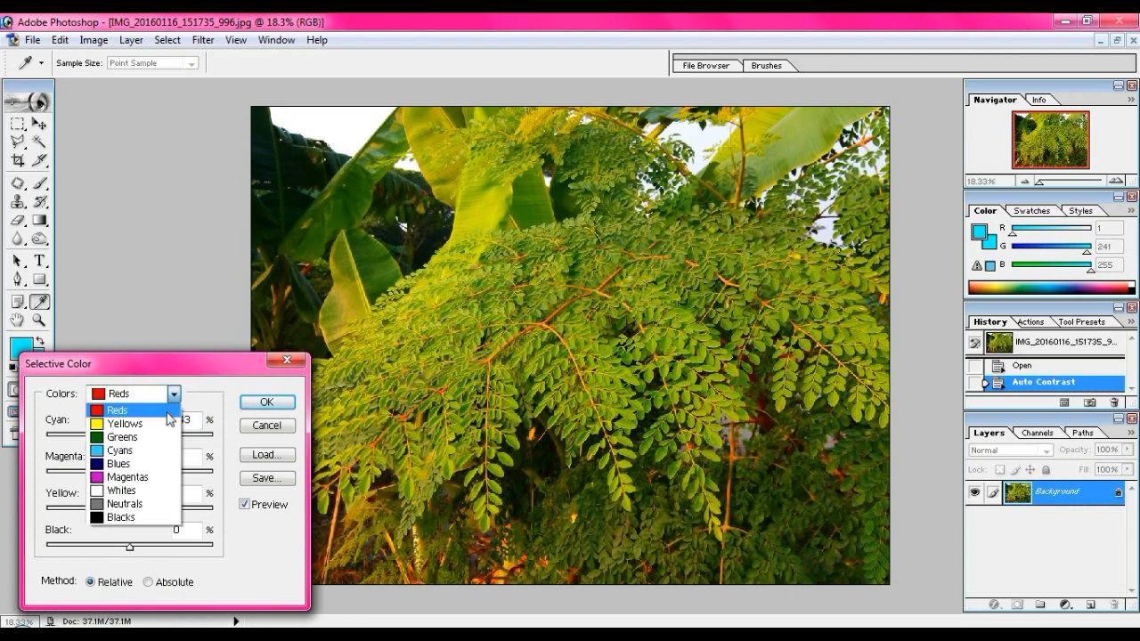
click(169, 424)
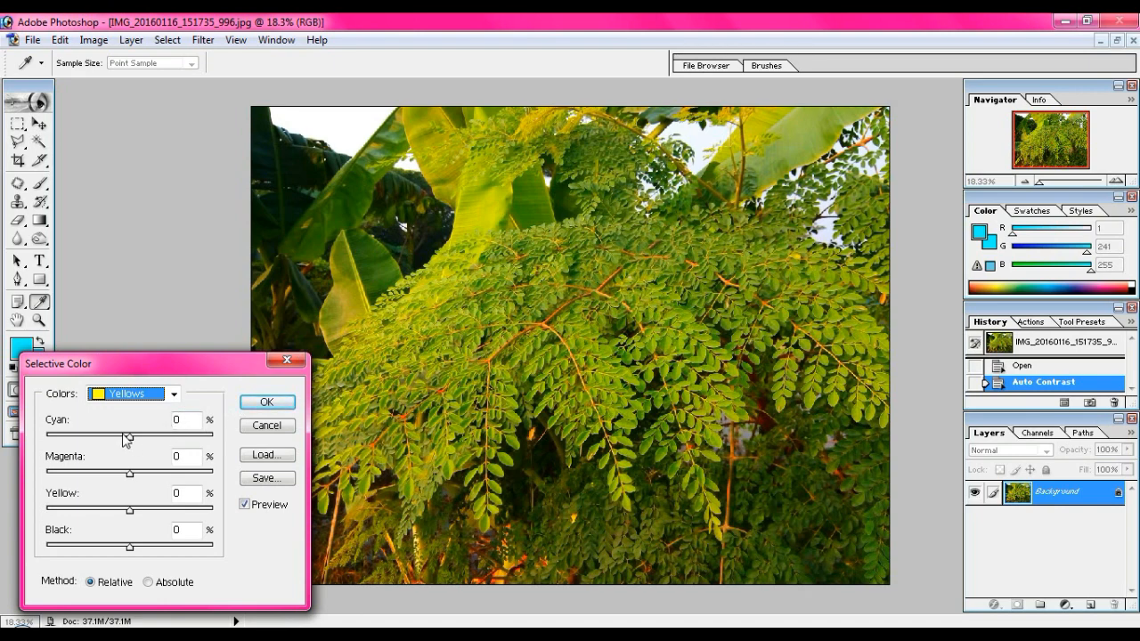
drag(127, 436, 191, 438)
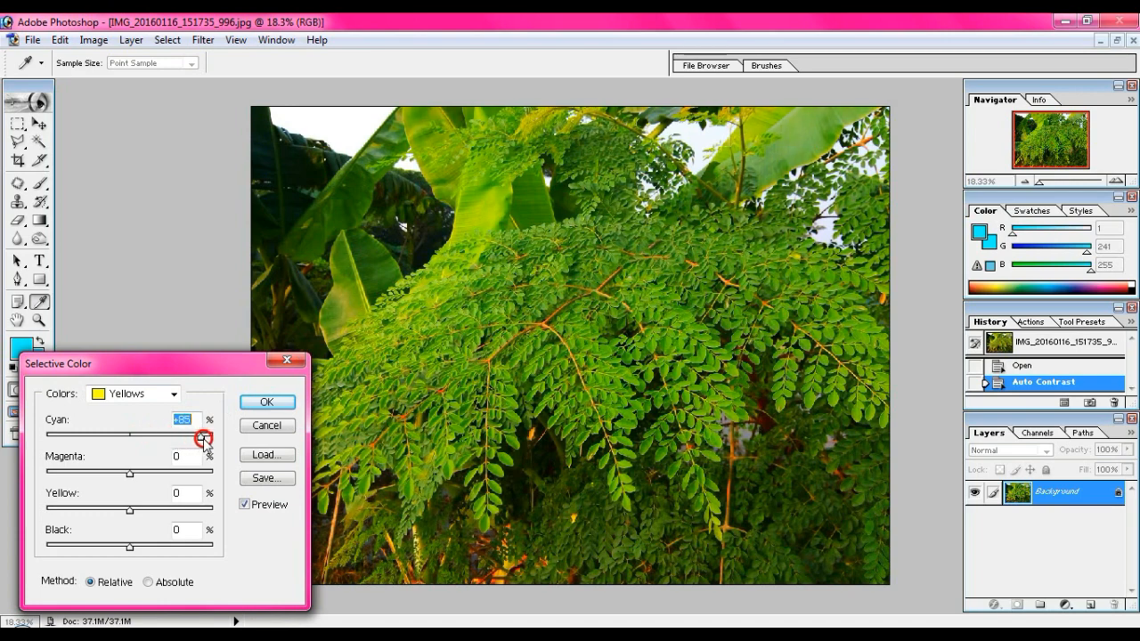
key(Return)
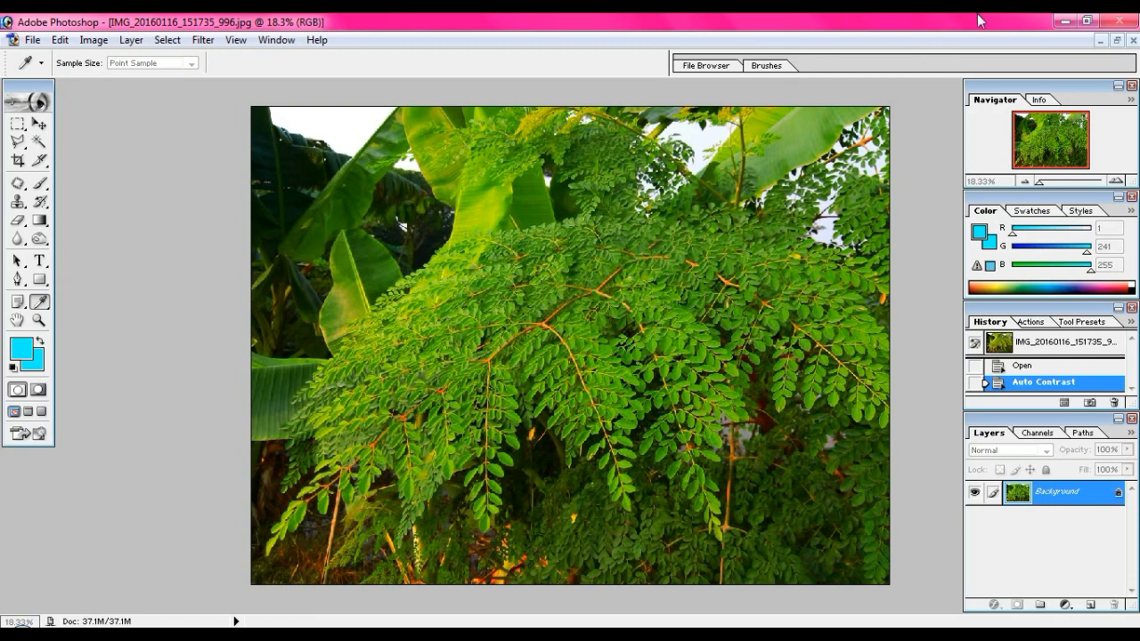
click(1065, 22)
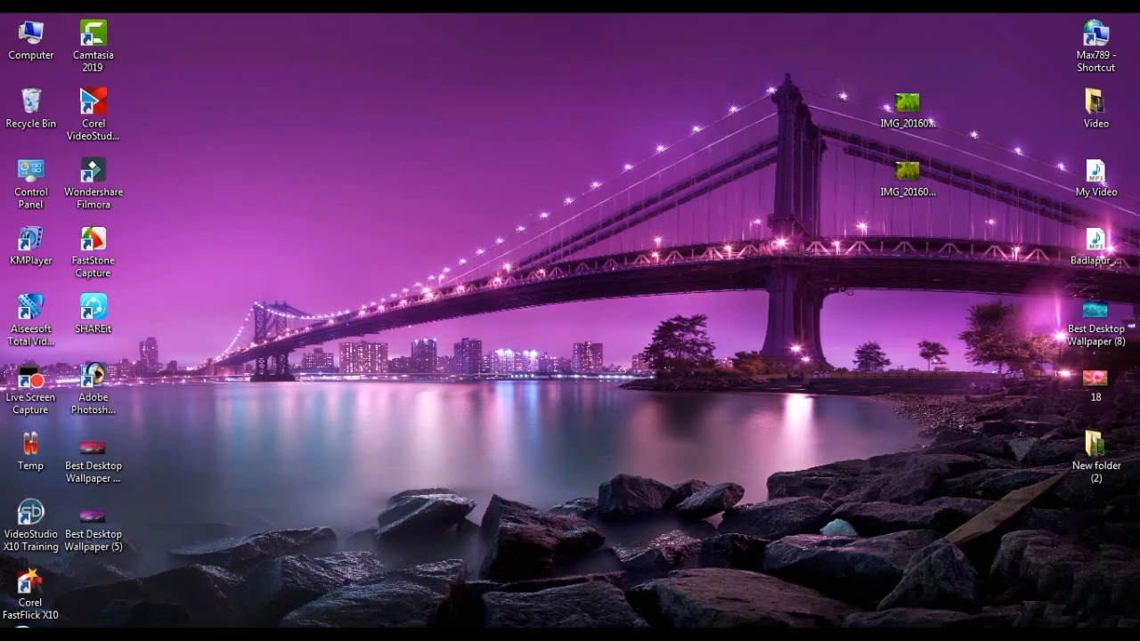
click(260, 635)
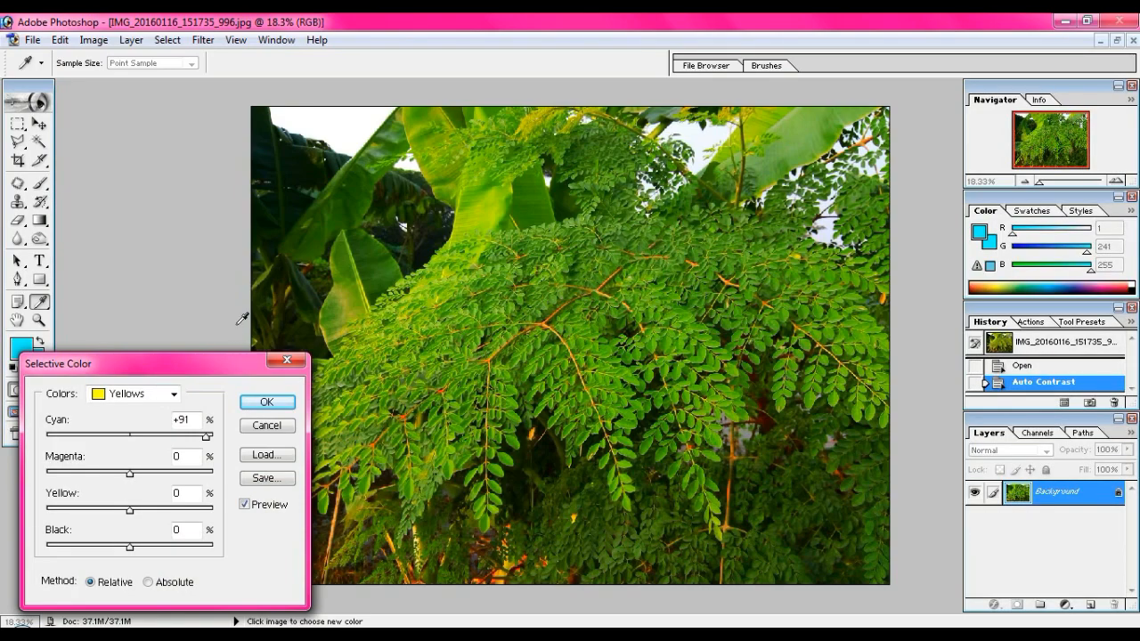
click(162, 365)
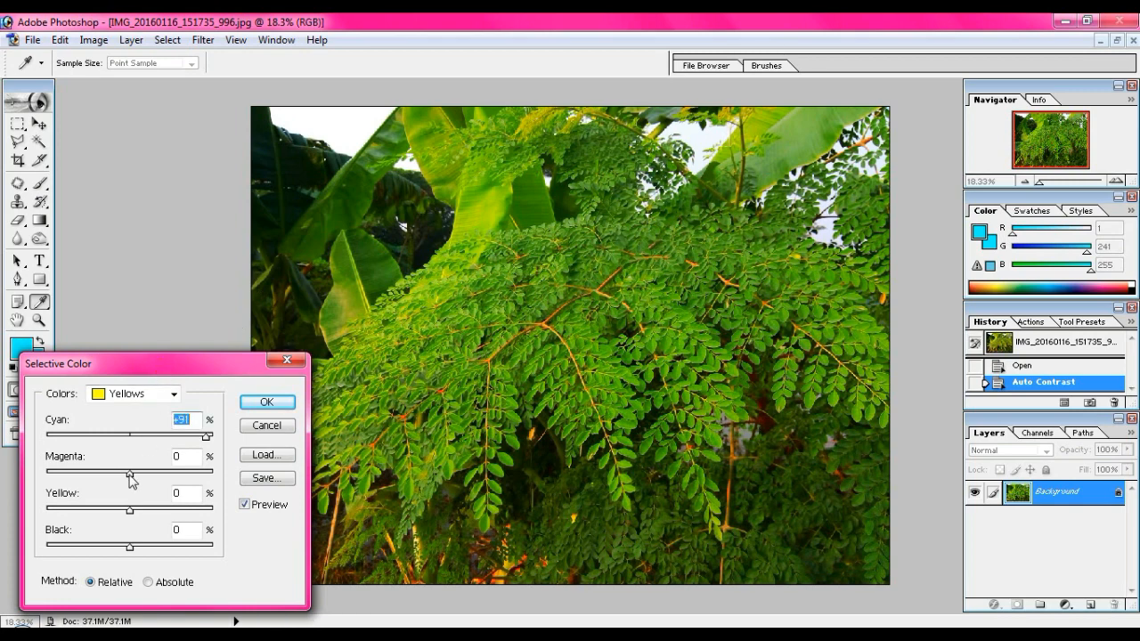
- Try a magenta value of -77% for the Yellows in the Selective Color adjustment
drag(131, 479, 65, 481)
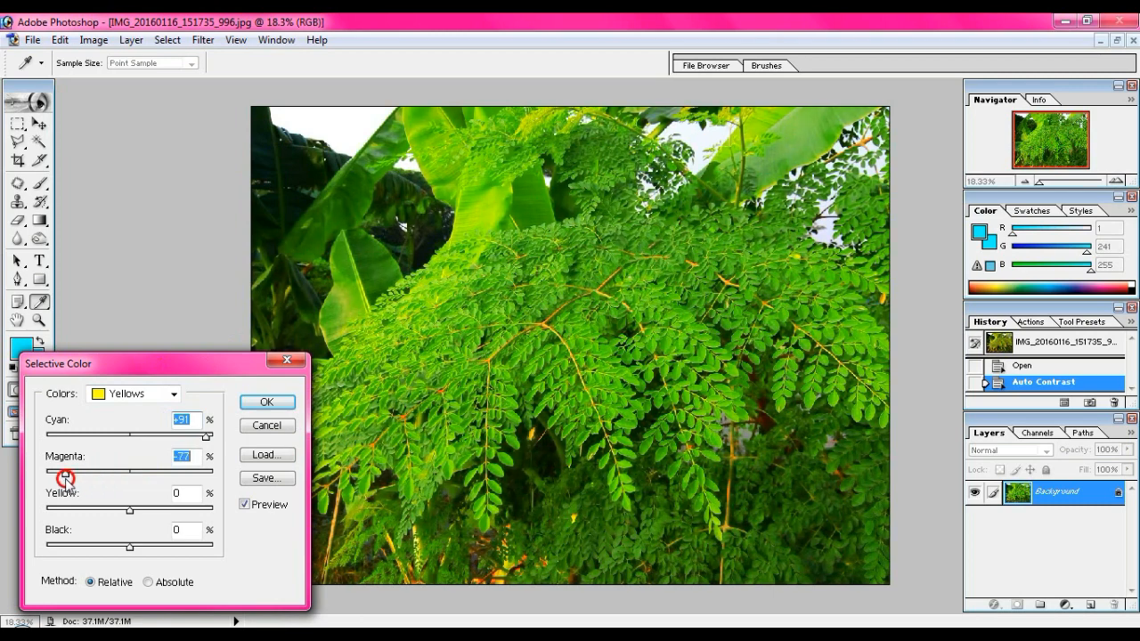
key(Return)
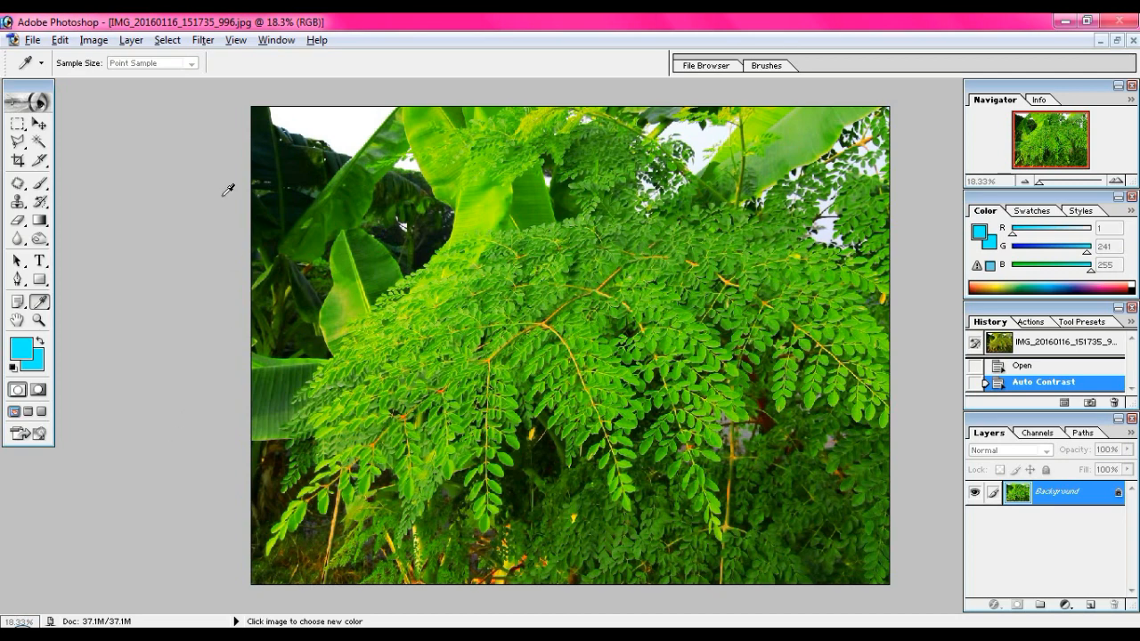
click(51, 20)
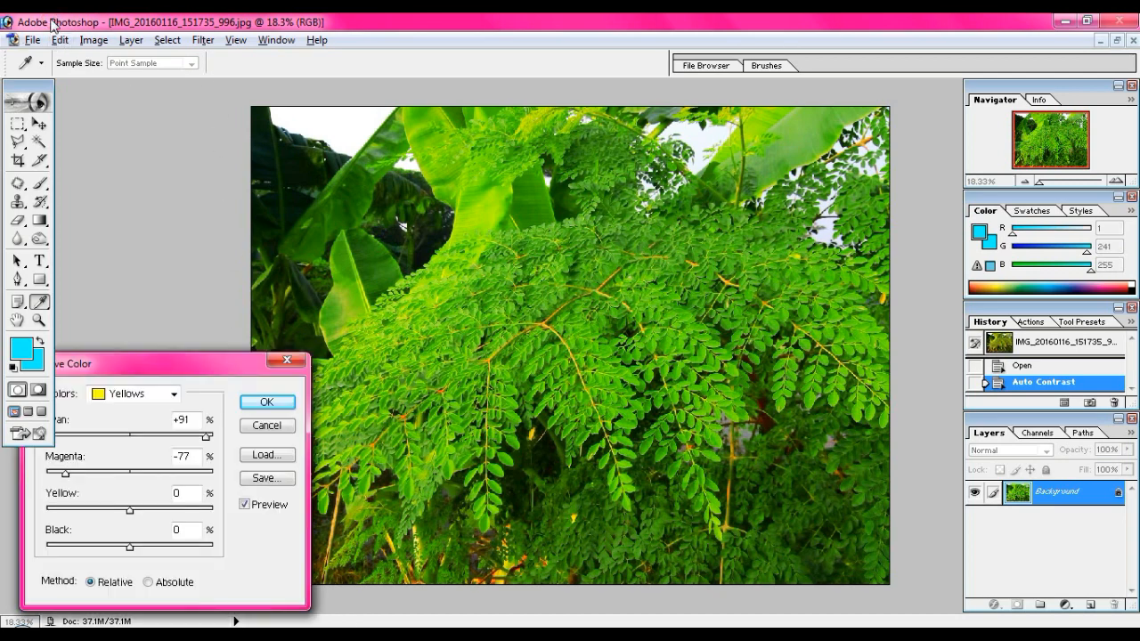
click(199, 365)
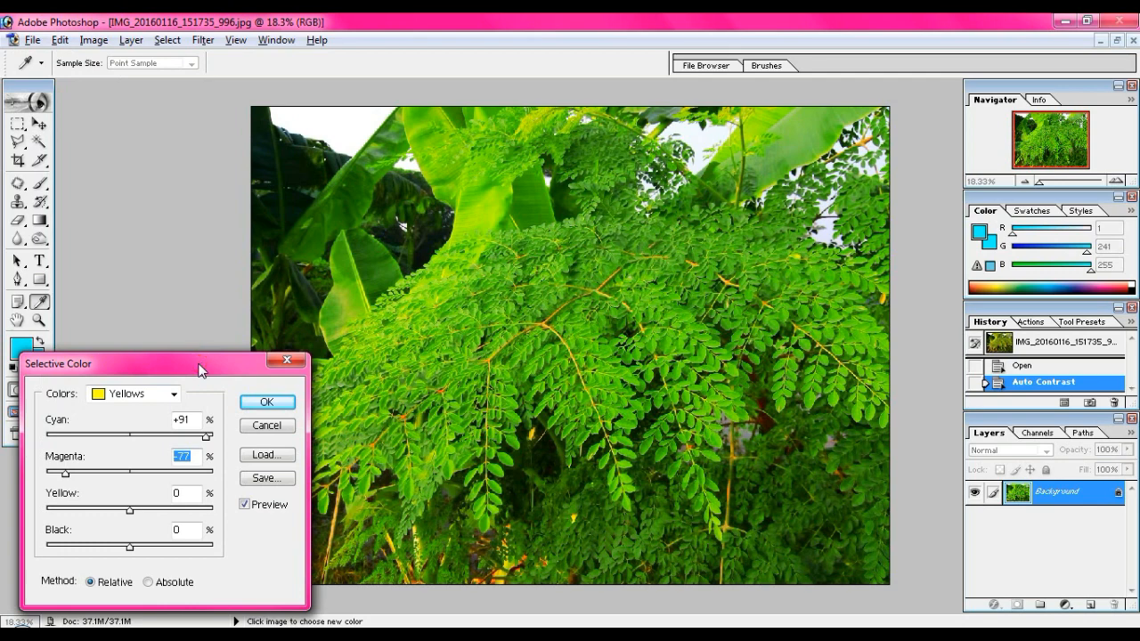
mouse_move(198, 365)
mouse_down()
mouse_move(167, 367)
mouse_move(214, 354)
mouse_up()
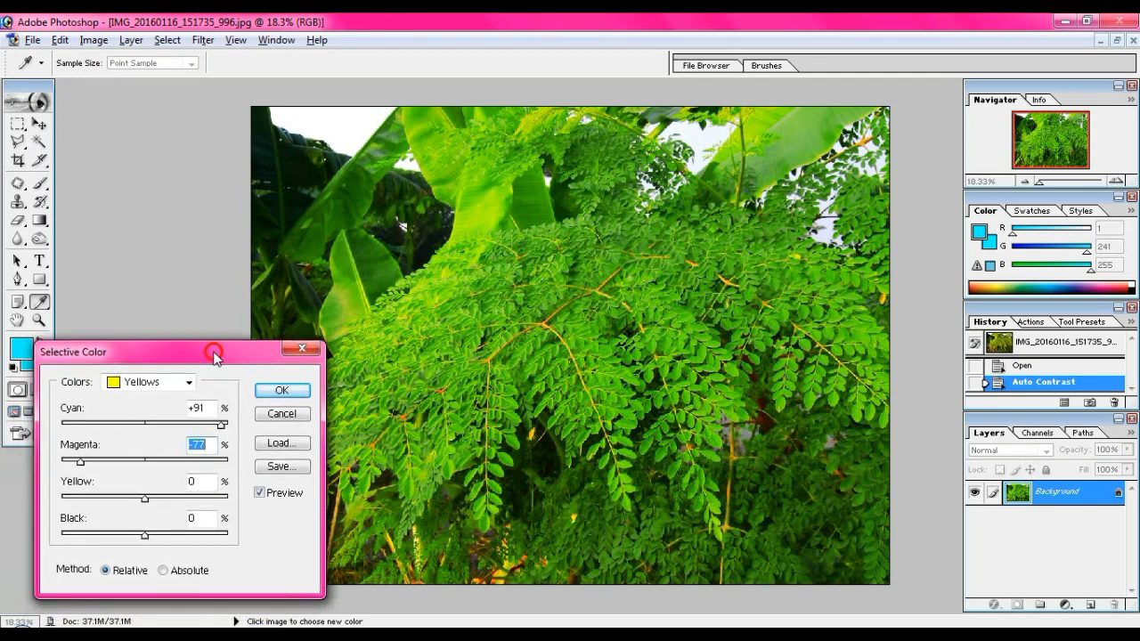
- Set the magenta of the Yellows to -27% and their yellow to +100% in Selective Color
click(148, 461)
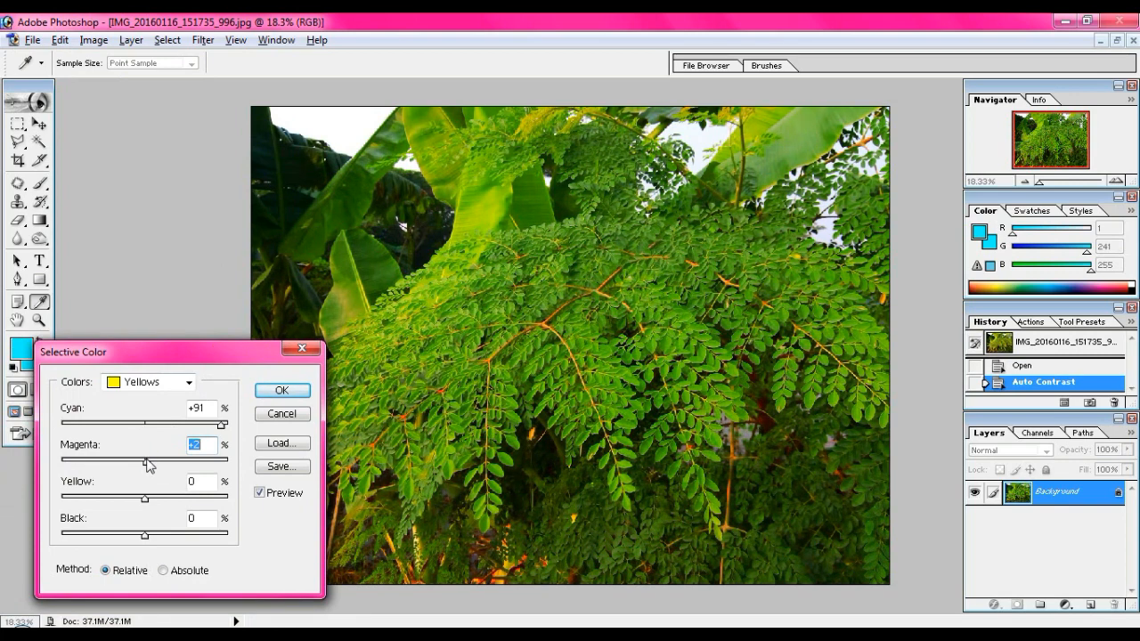
drag(148, 463, 122, 464)
click(145, 499)
drag(146, 501, 231, 497)
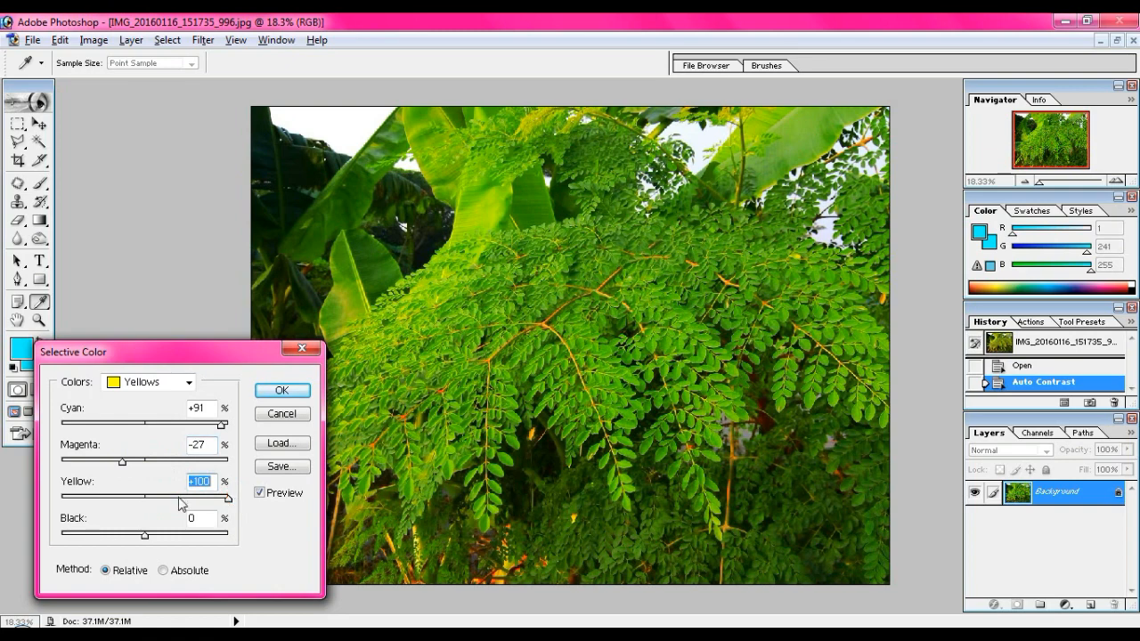
- Set the Greens to cyan +95%, magenta -52% and yellow +37%, and apply the Selective Color adjustment
click(190, 385)
click(171, 426)
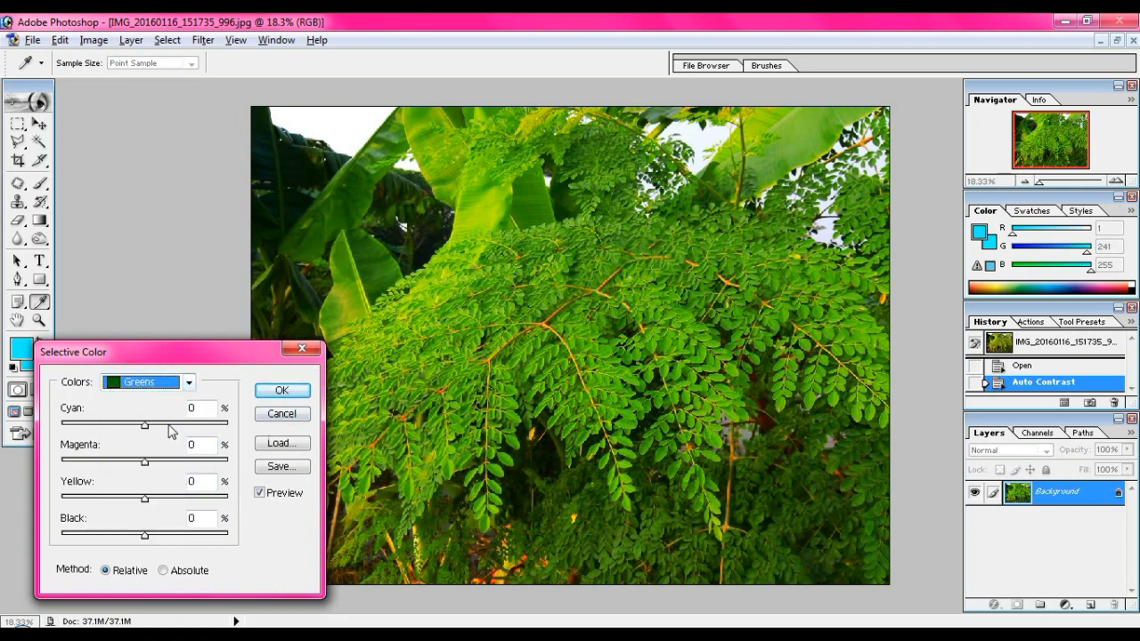
drag(145, 427, 224, 428)
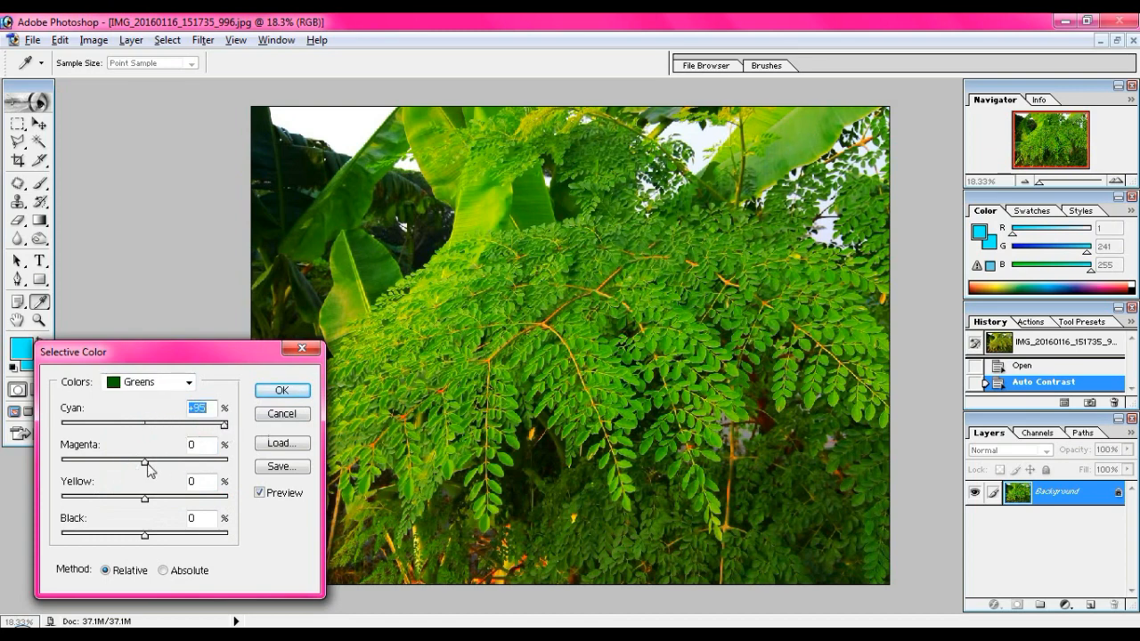
drag(145, 462, 102, 465)
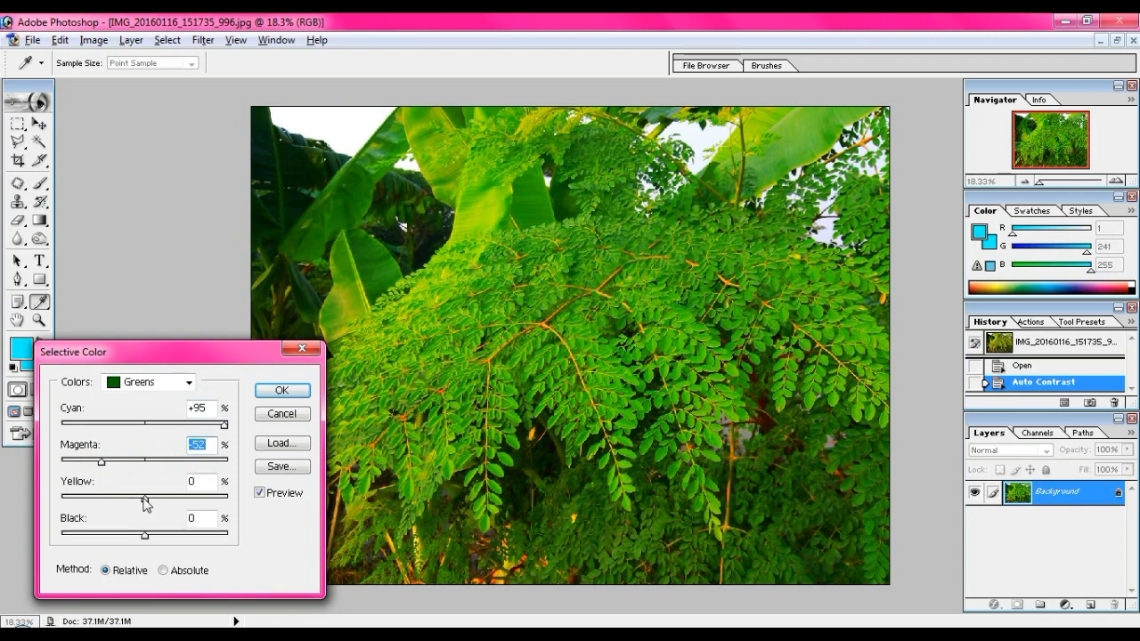
drag(145, 500, 175, 501)
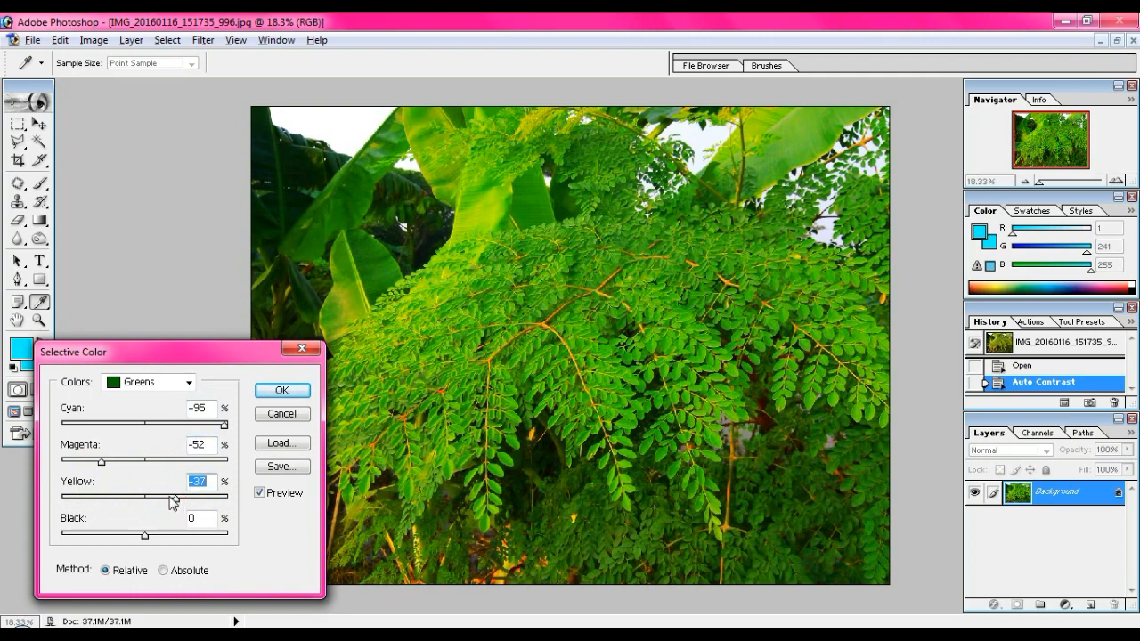
click(282, 390)
key(v)
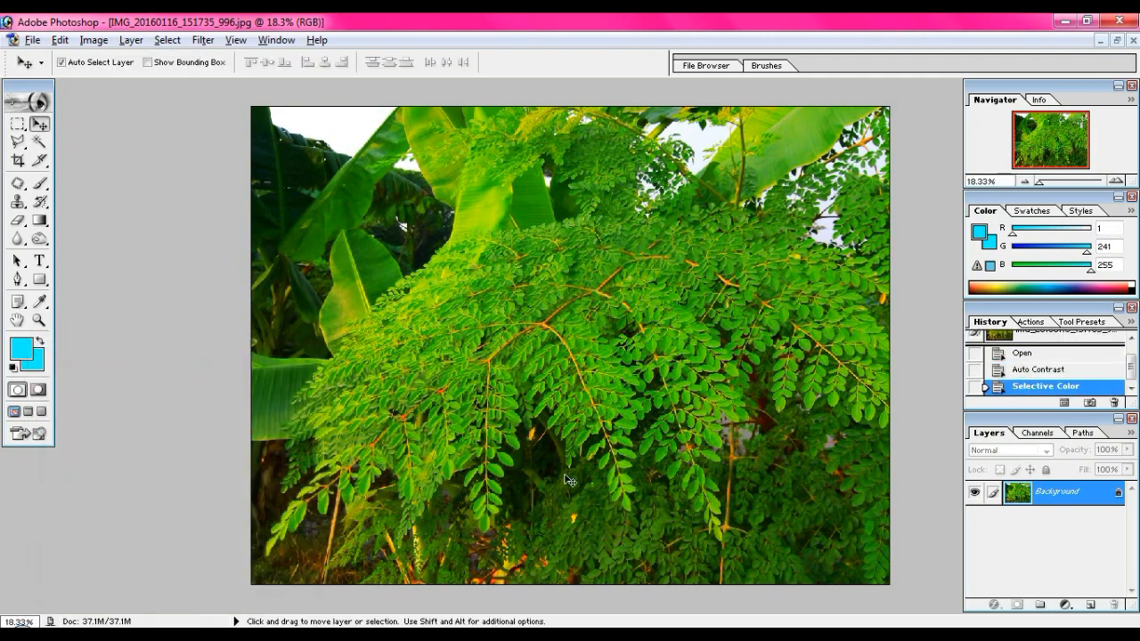